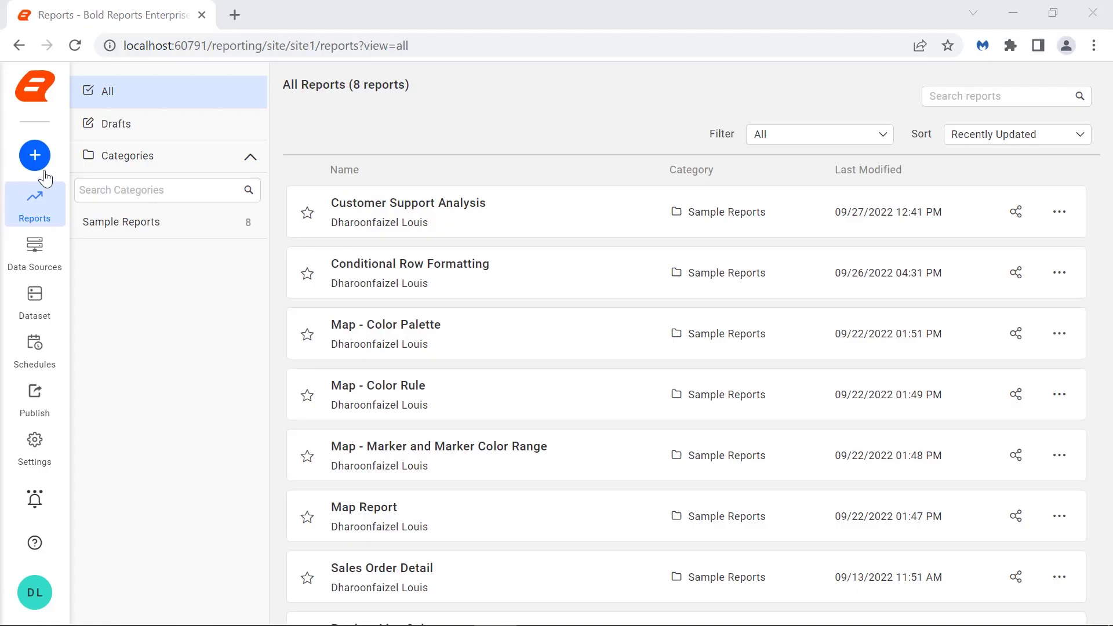
Step: Add a new report called 'Amazon Redshift Data Report' and open it in the designer
click(38, 154)
text(Amazon Redshift Data Report)
click(633, 433)
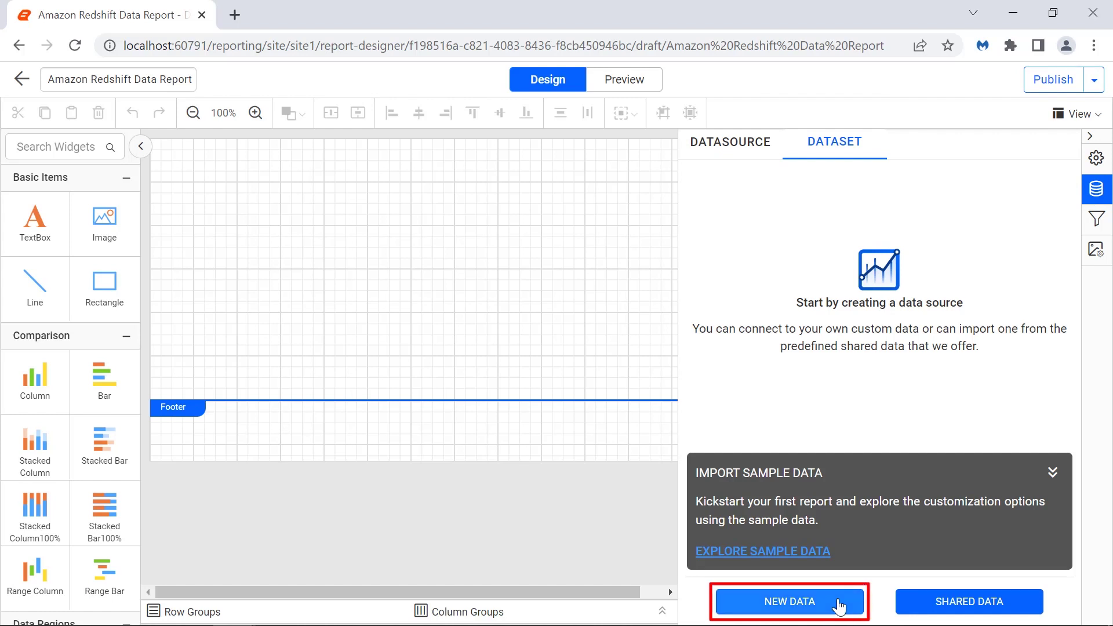
Step: Add an Amazon Redshift data source named CustomerDetails and enter its server name
click(840, 603)
scroll(841, 606, down, 2)
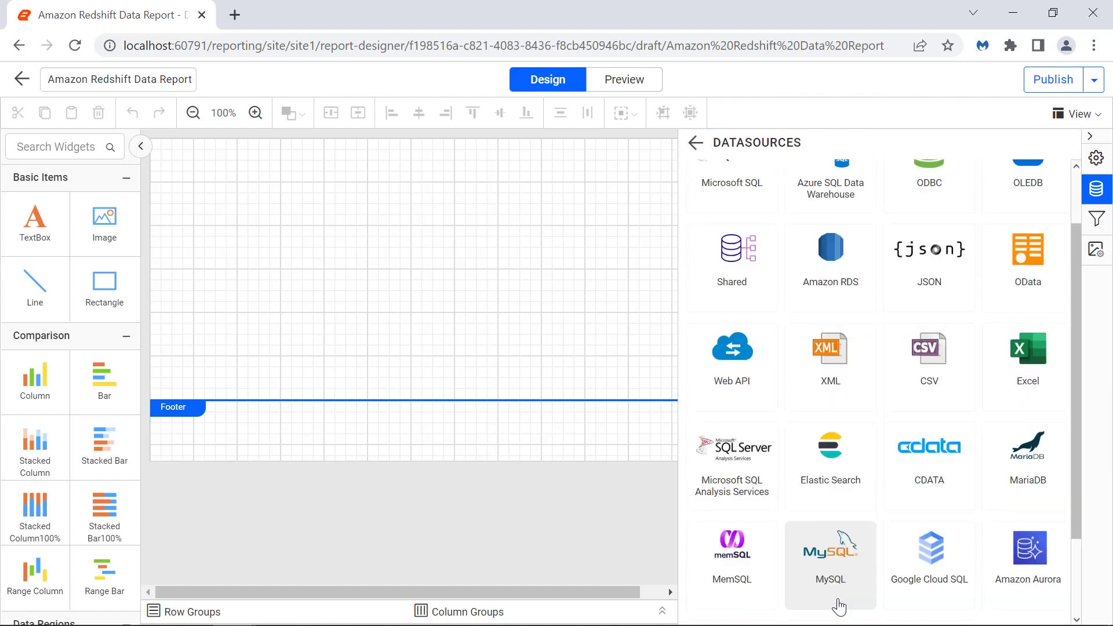
scroll(840, 606, down, 1)
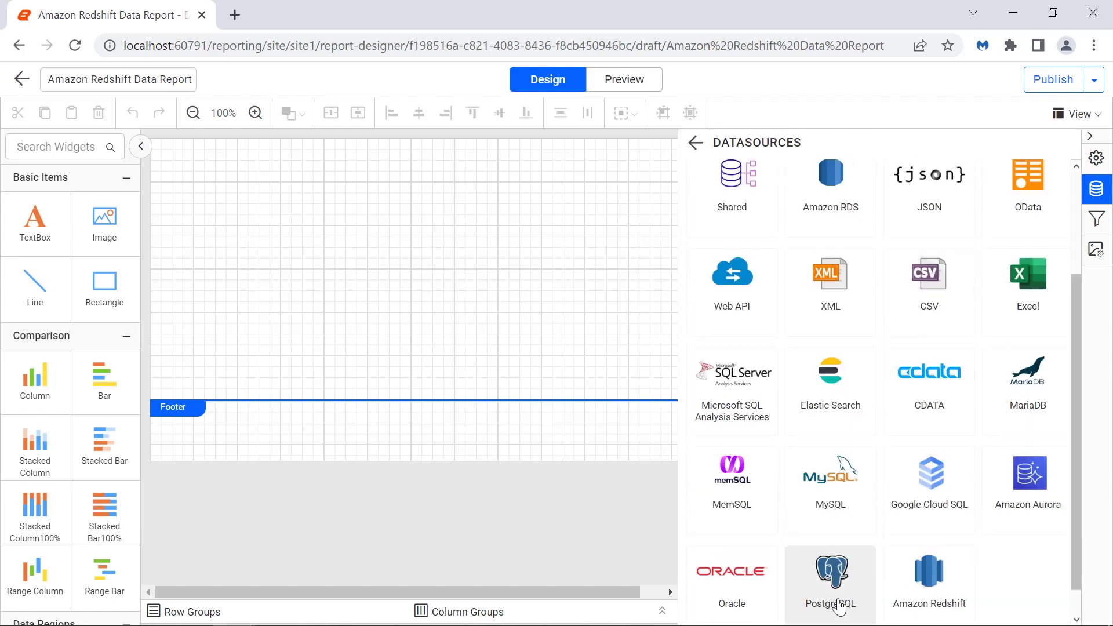
click(907, 596)
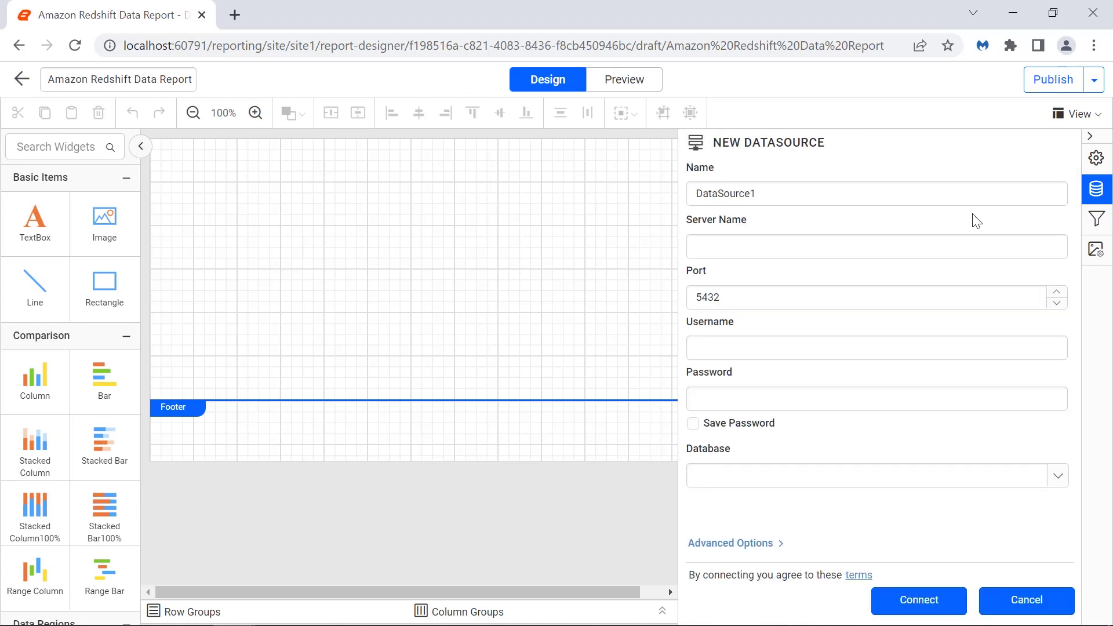
double_click(961, 193)
text(CustomerDetails)
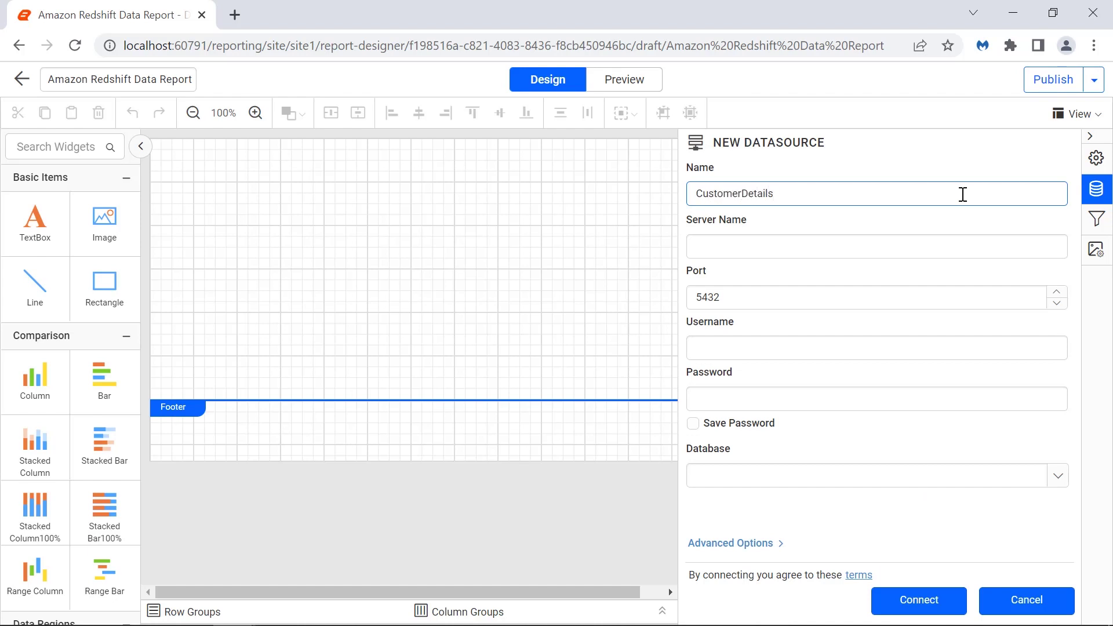
click(970, 220)
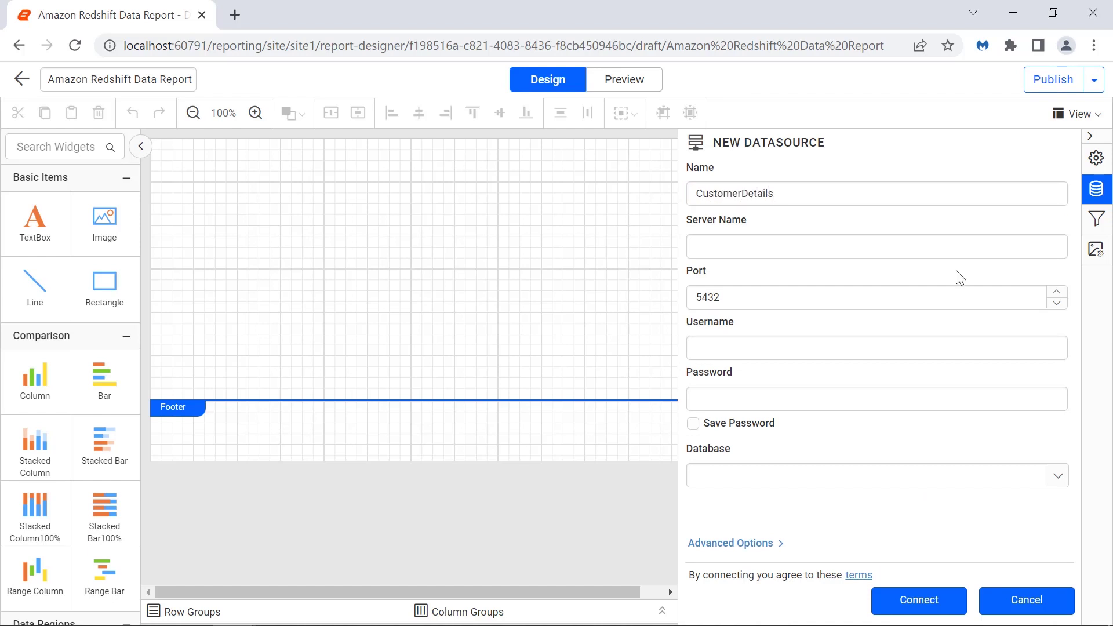
click(955, 254)
text(localhost)
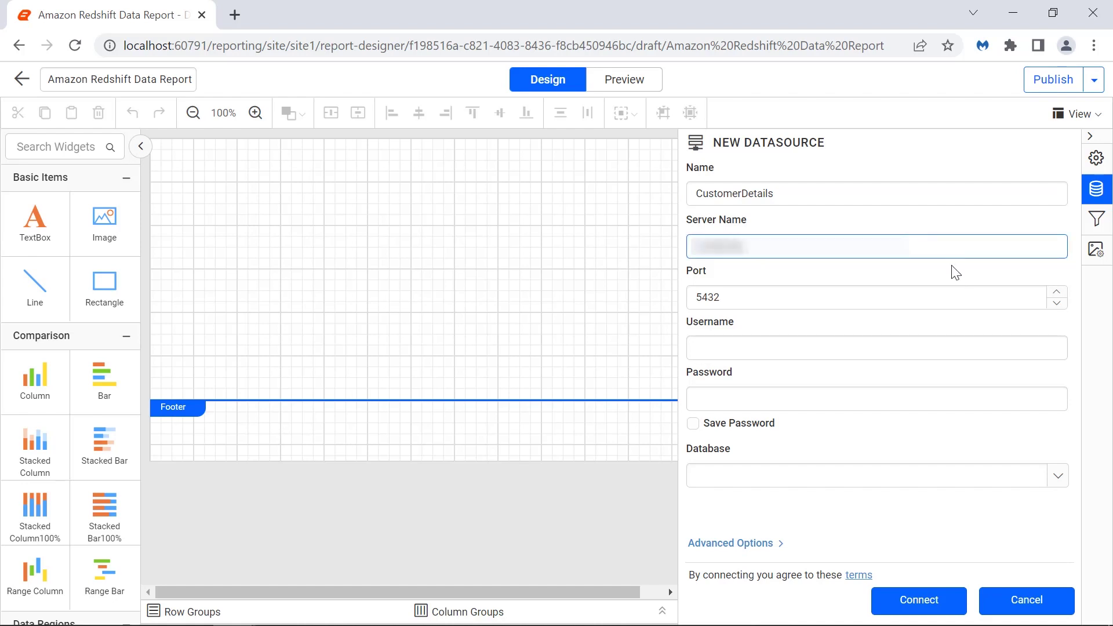
click(956, 274)
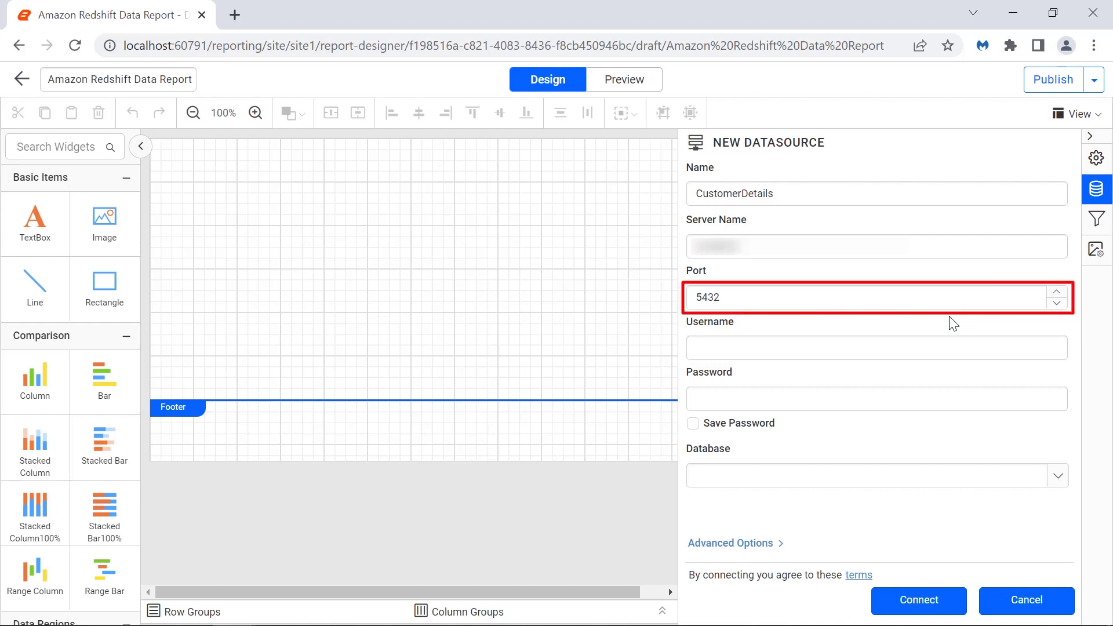
Step: Enter the username and password, save the password, and select the Northwind database
click(950, 351)
text(postgres)
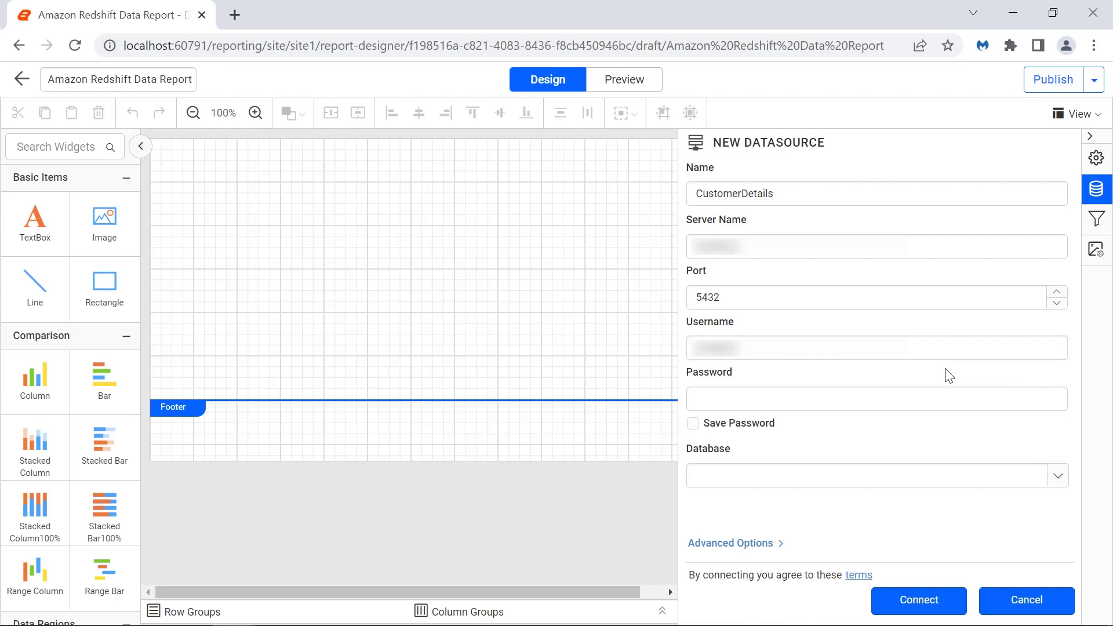
click(938, 401)
text(password)
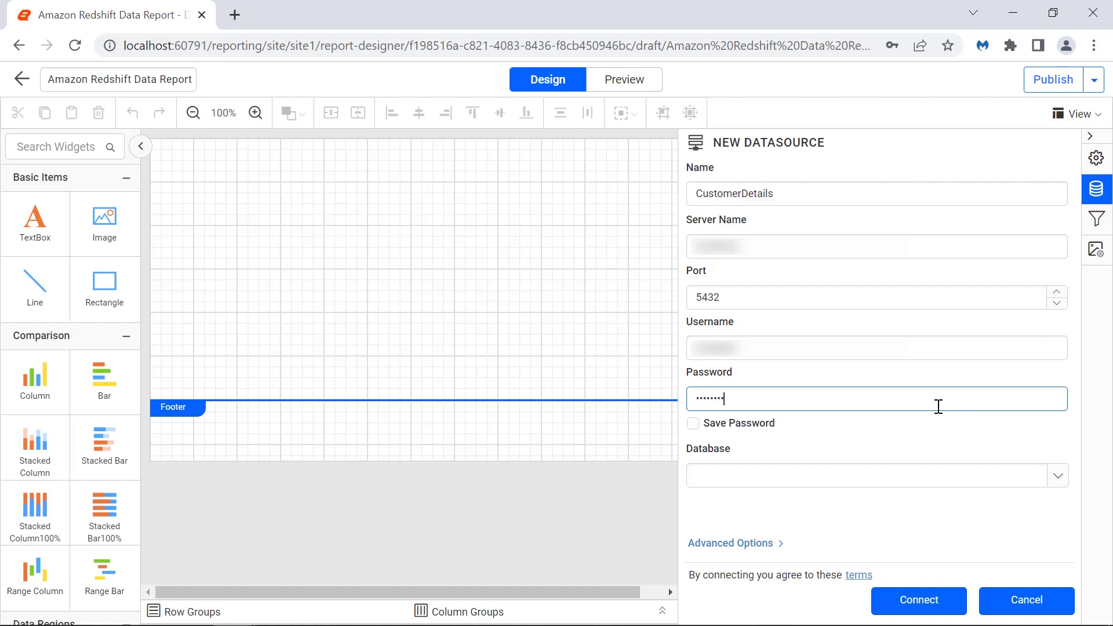
click(692, 424)
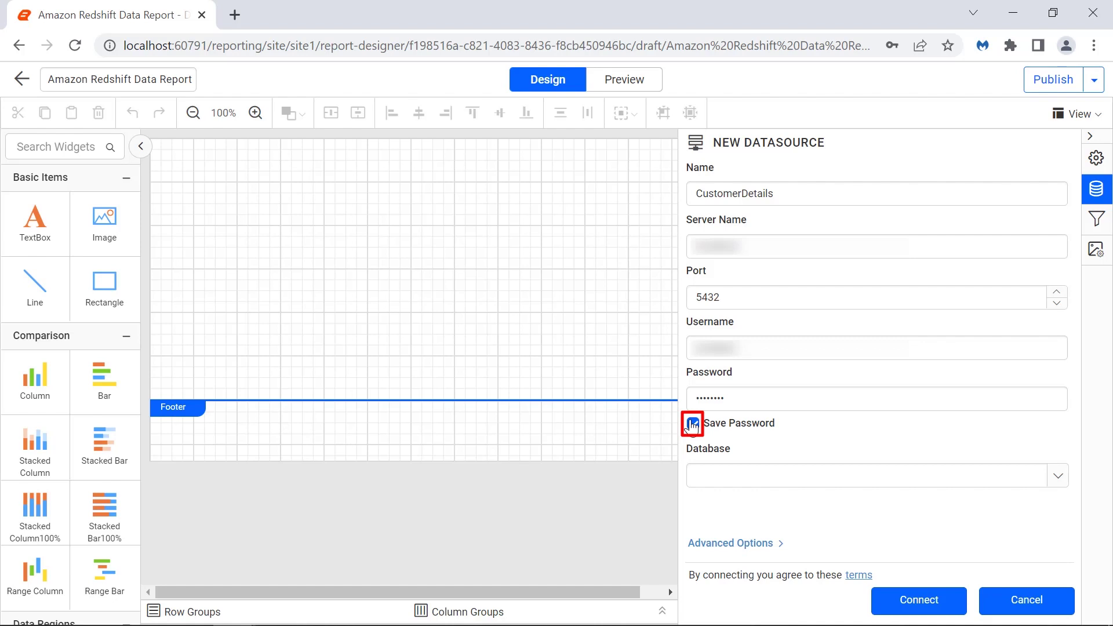
click(1057, 475)
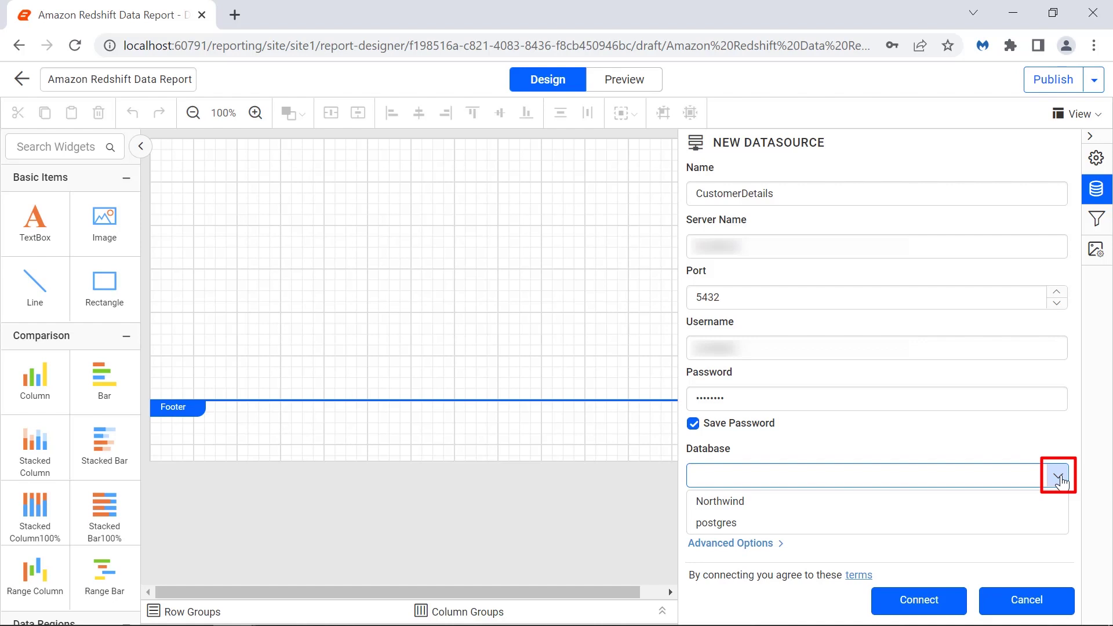
click(1051, 501)
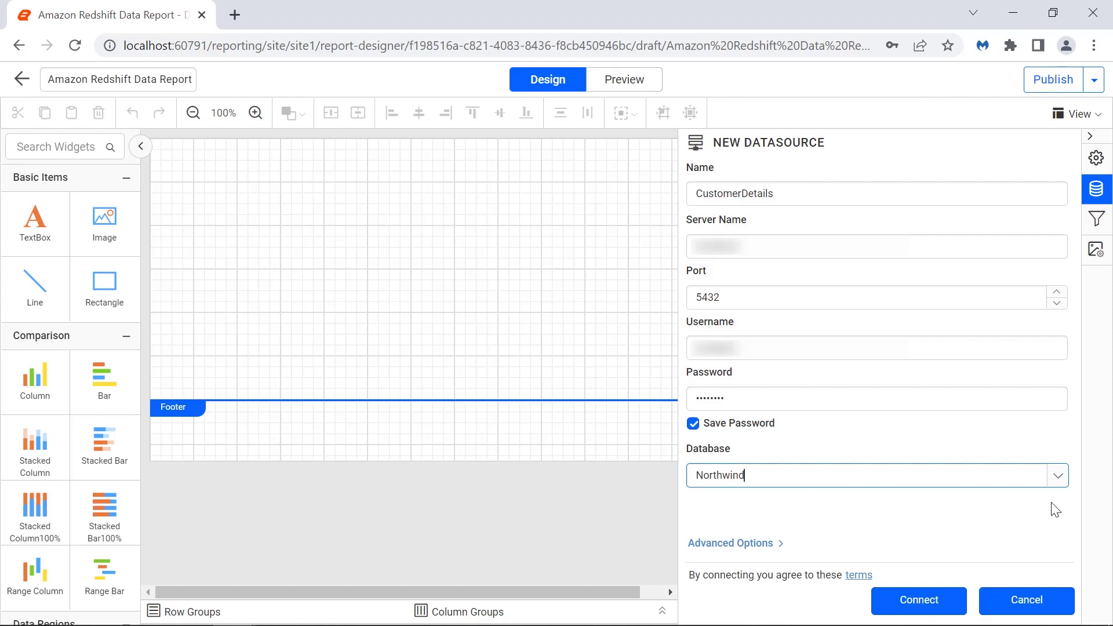
Step: Confirm Northwind and show the connection string with port 5432 under Advanced Options
click(1054, 510)
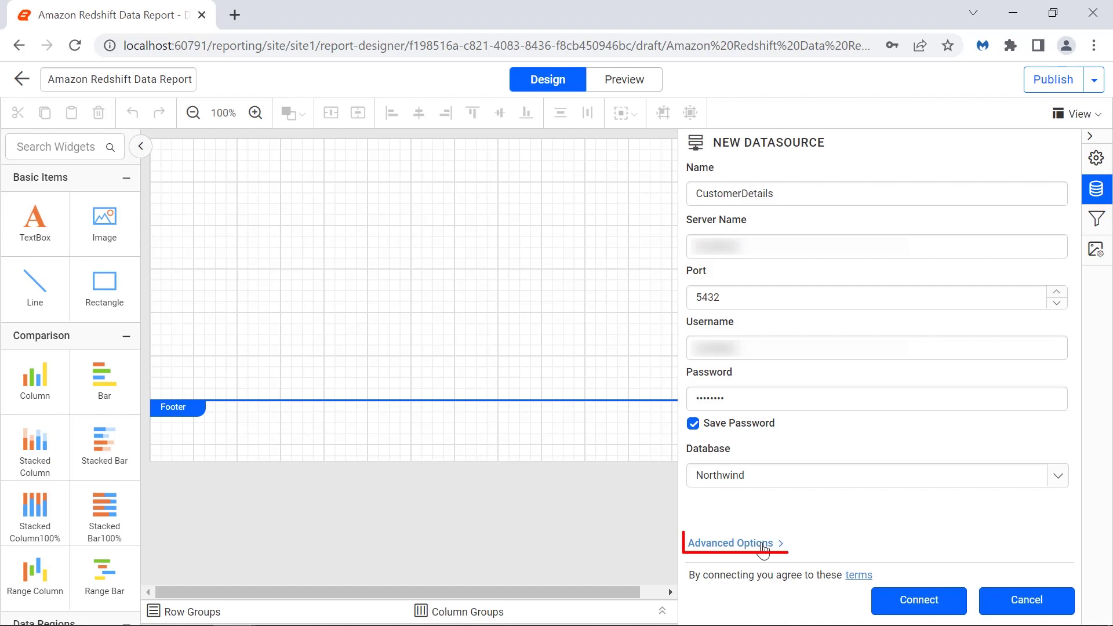
click(730, 542)
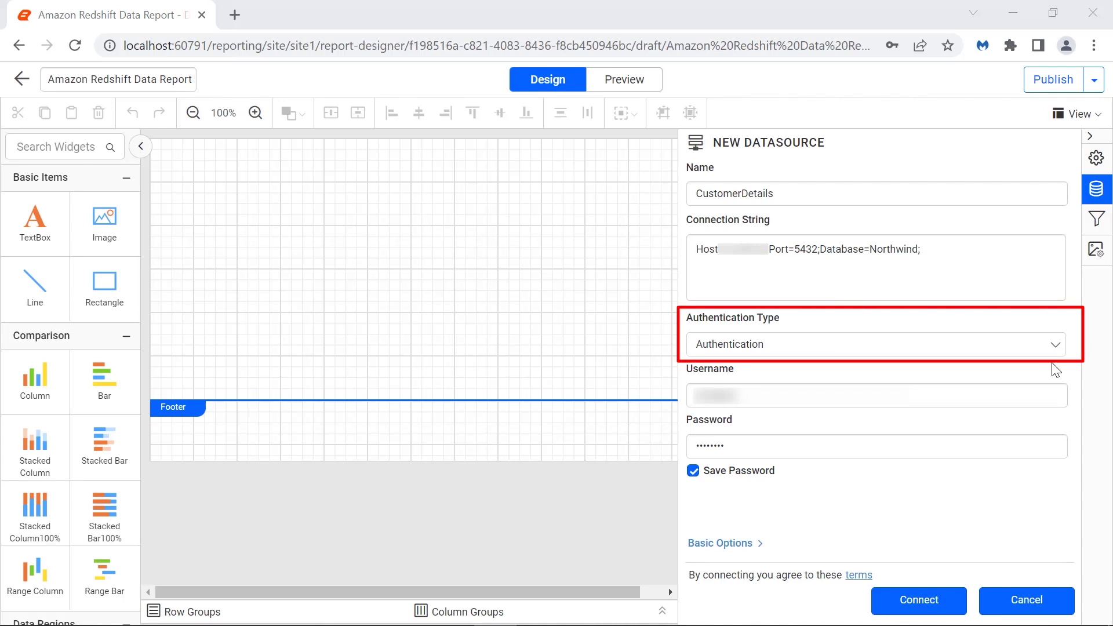
Step: Review the authentication types, then connect CustomerDetails to open the DataSet1 designer
click(1056, 345)
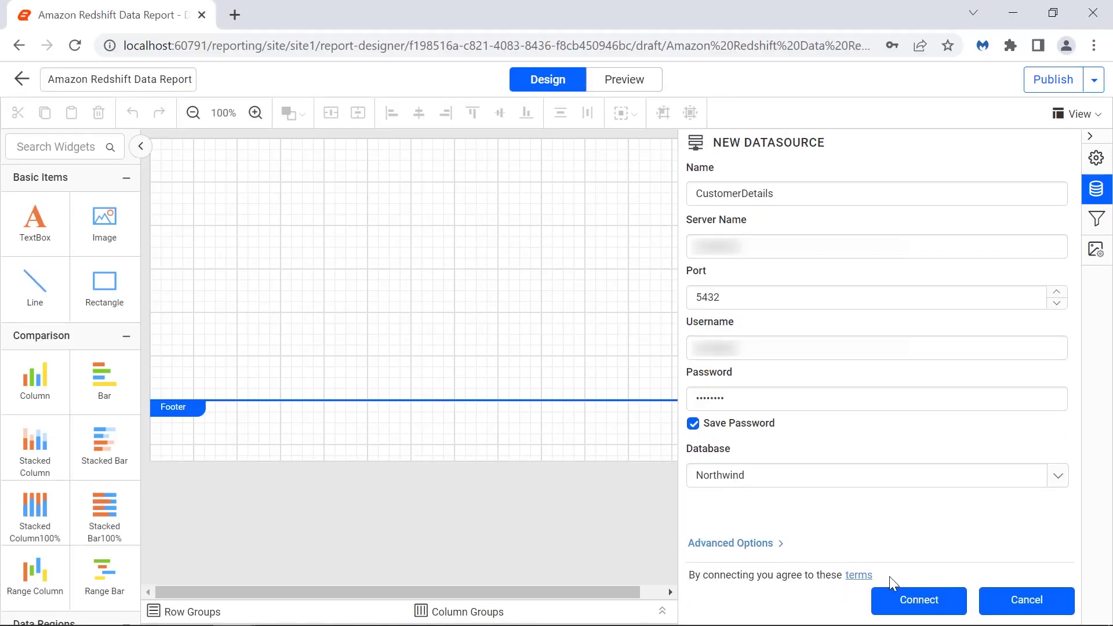
click(920, 599)
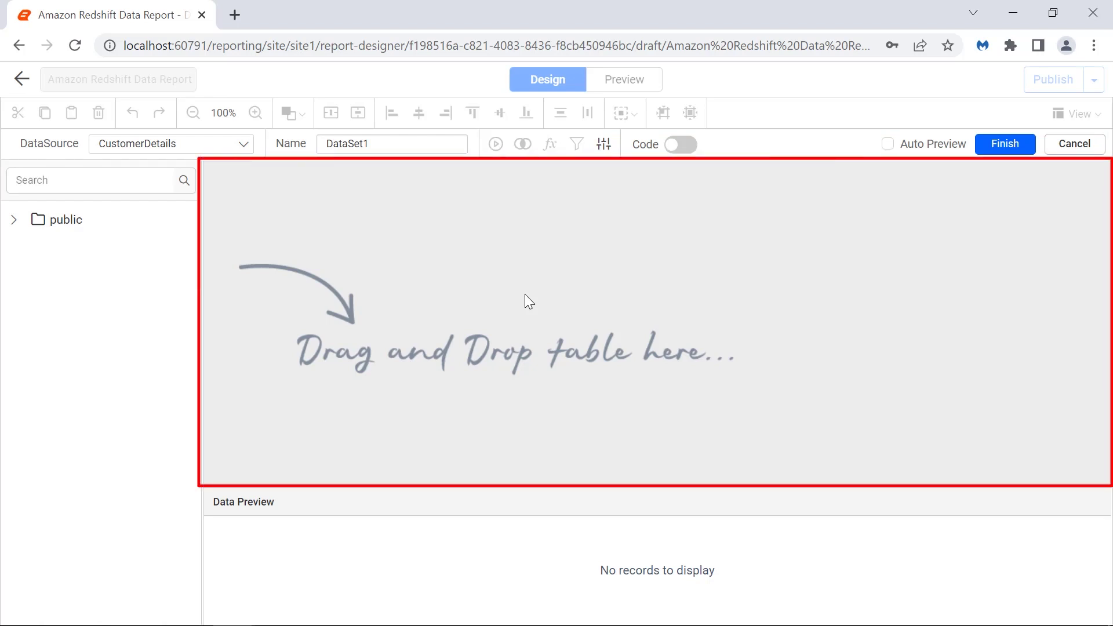
Step: Switch the dataset to visual design mode and rename it CustomerDataset
click(677, 145)
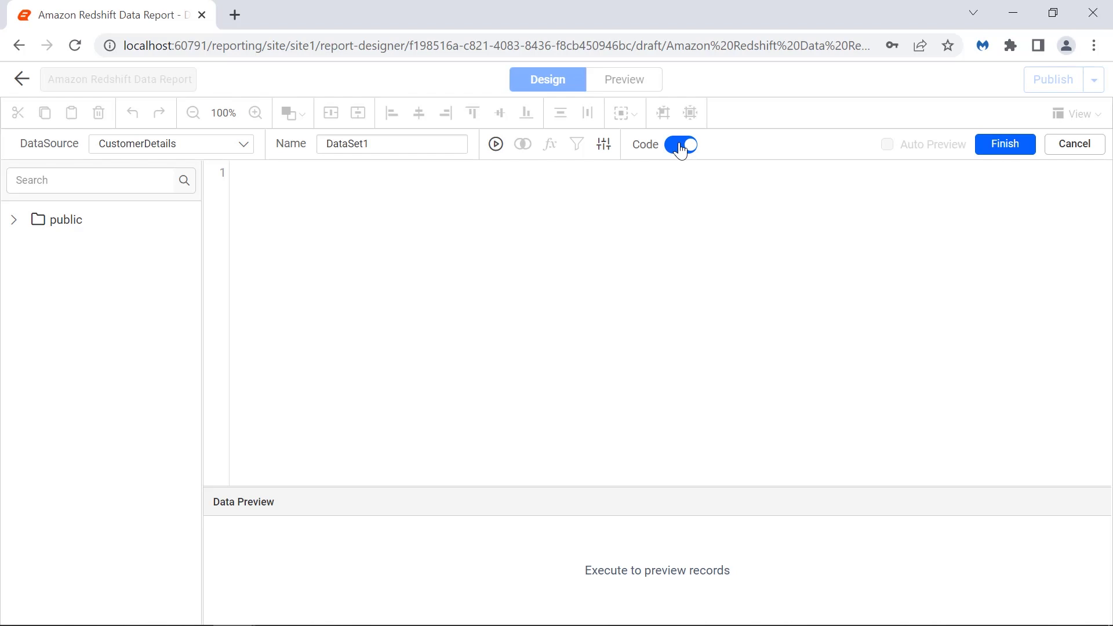
click(681, 146)
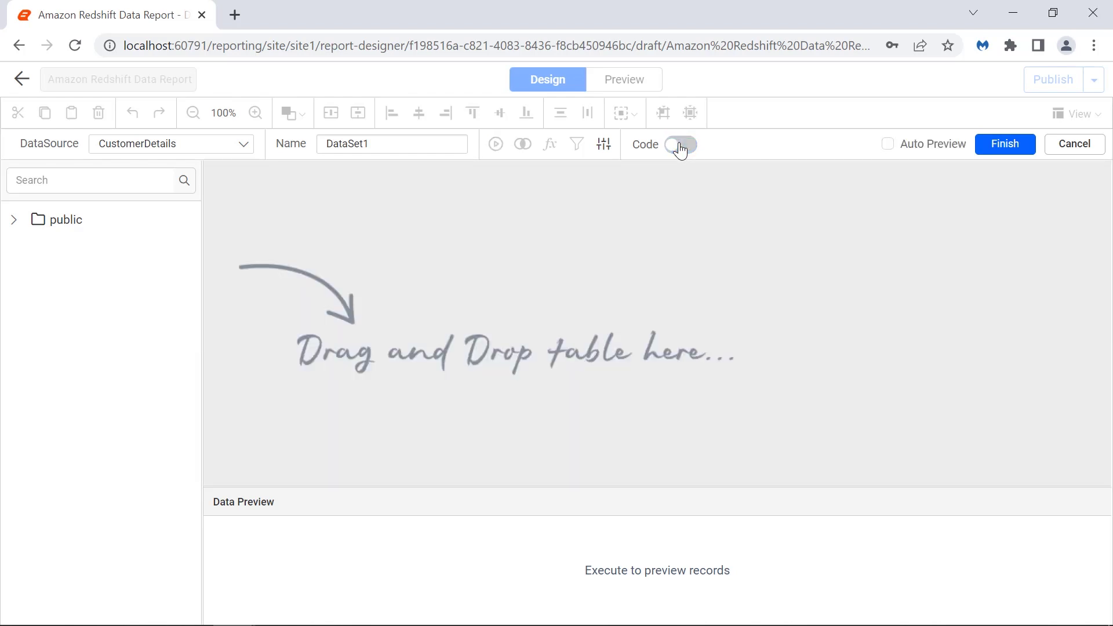
double_click(348, 144)
text(CustomerDat)
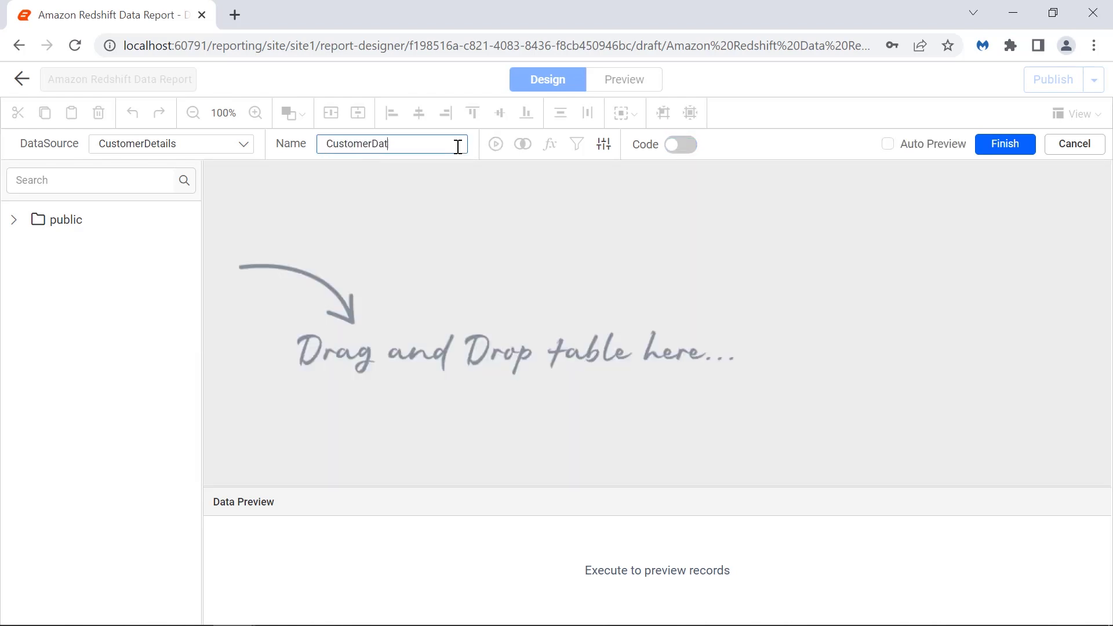
text(aset)
click(455, 180)
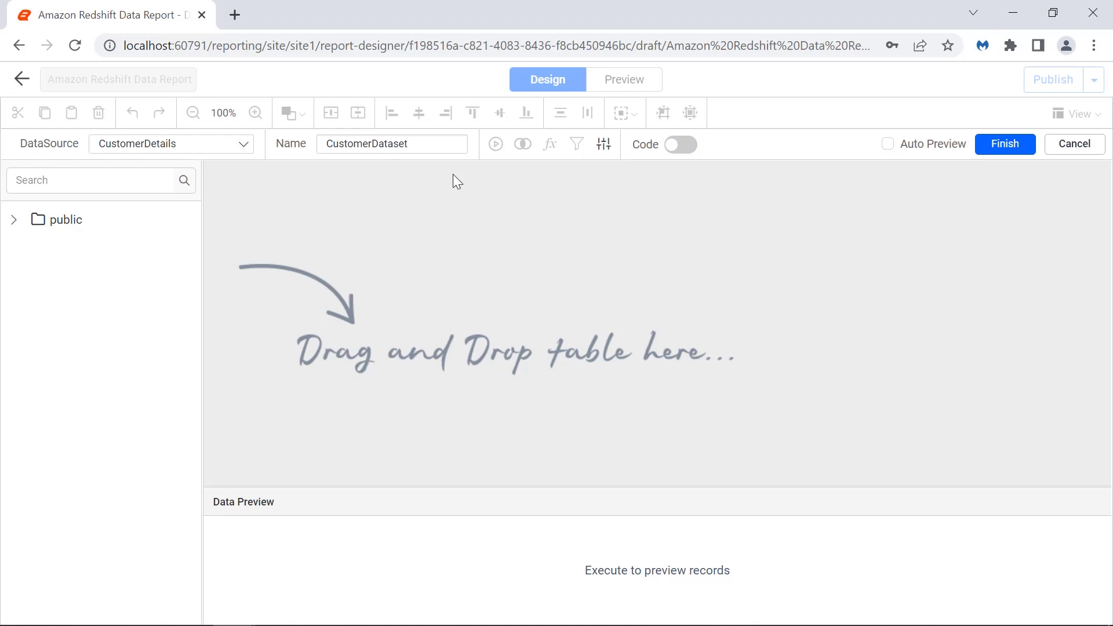
Step: Add the public customers table, preview its 91 records, and finish the dataset
click(14, 220)
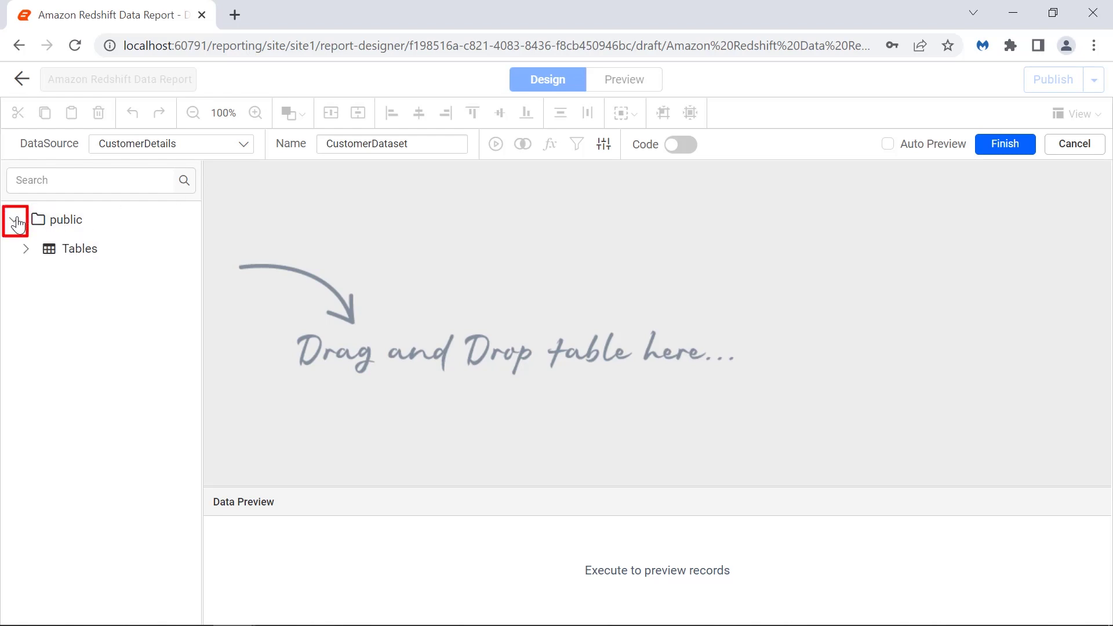
click(26, 249)
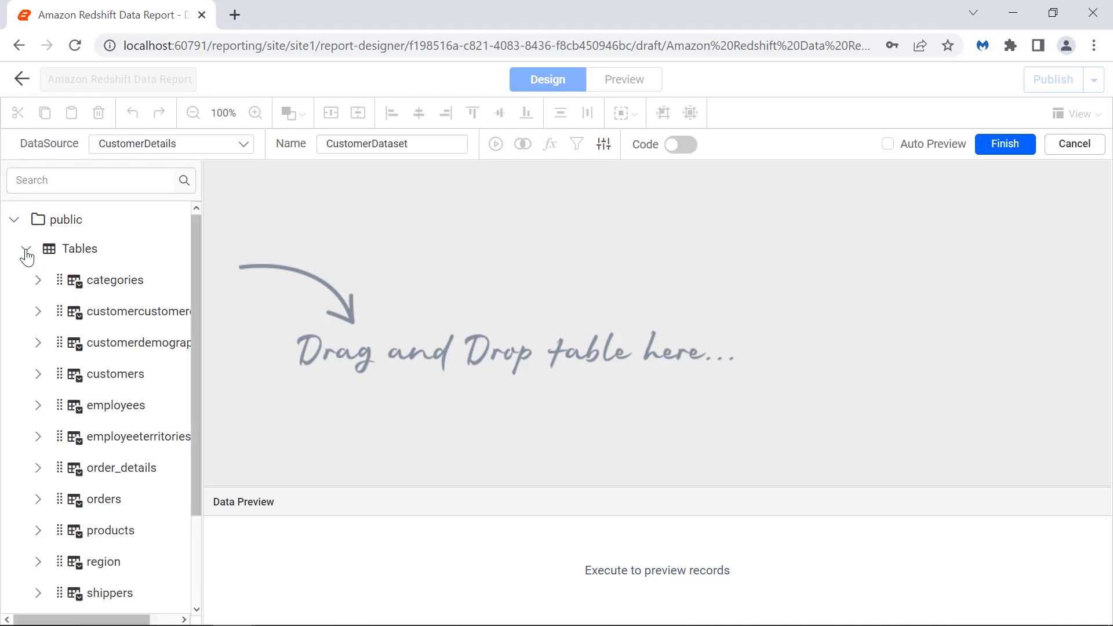
drag(115, 374, 283, 207)
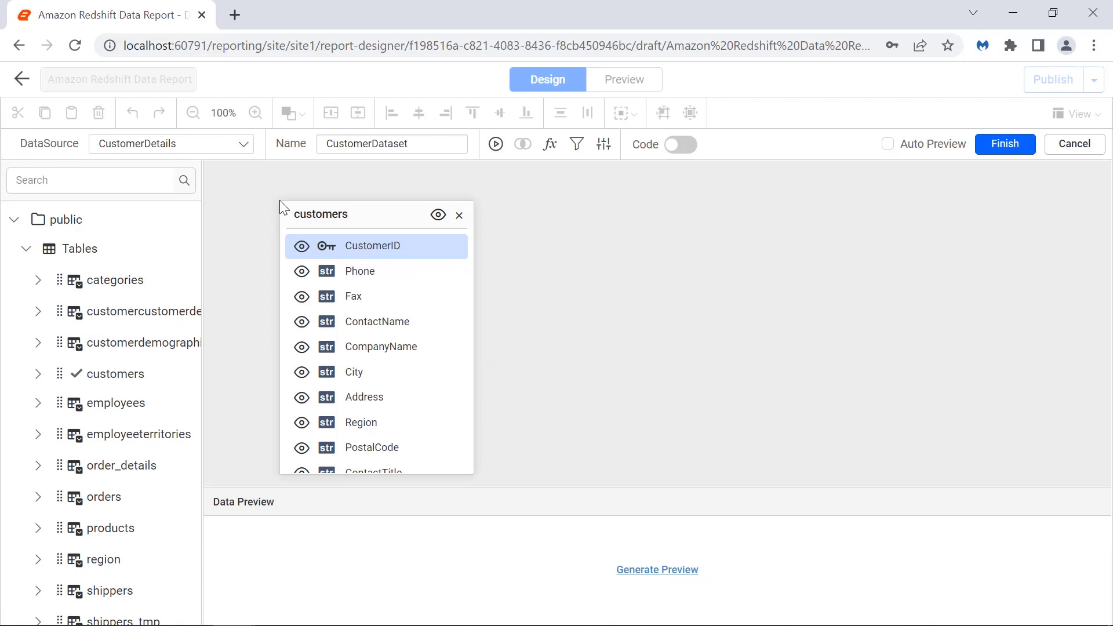
click(633, 572)
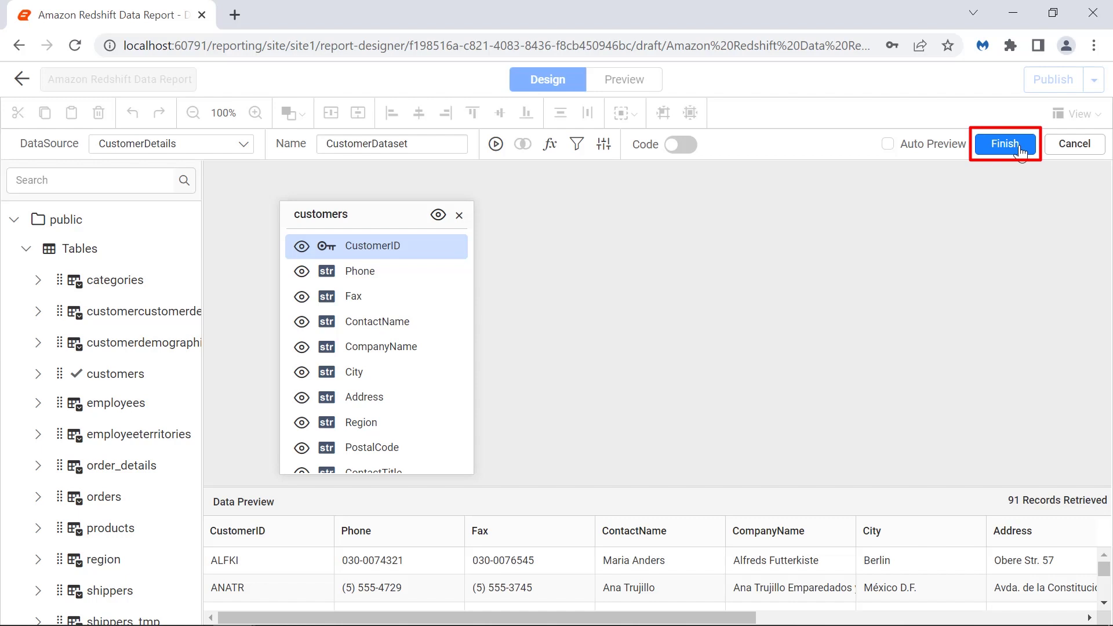
click(1005, 143)
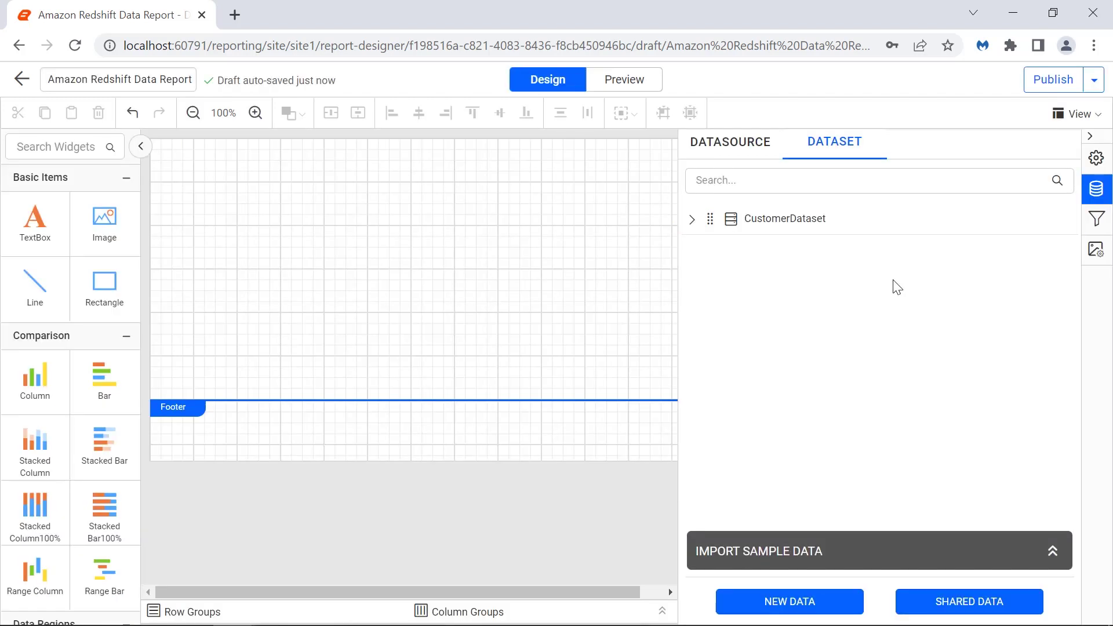
Step: Place a table at the top of the report and expand it to five columns
click(691, 218)
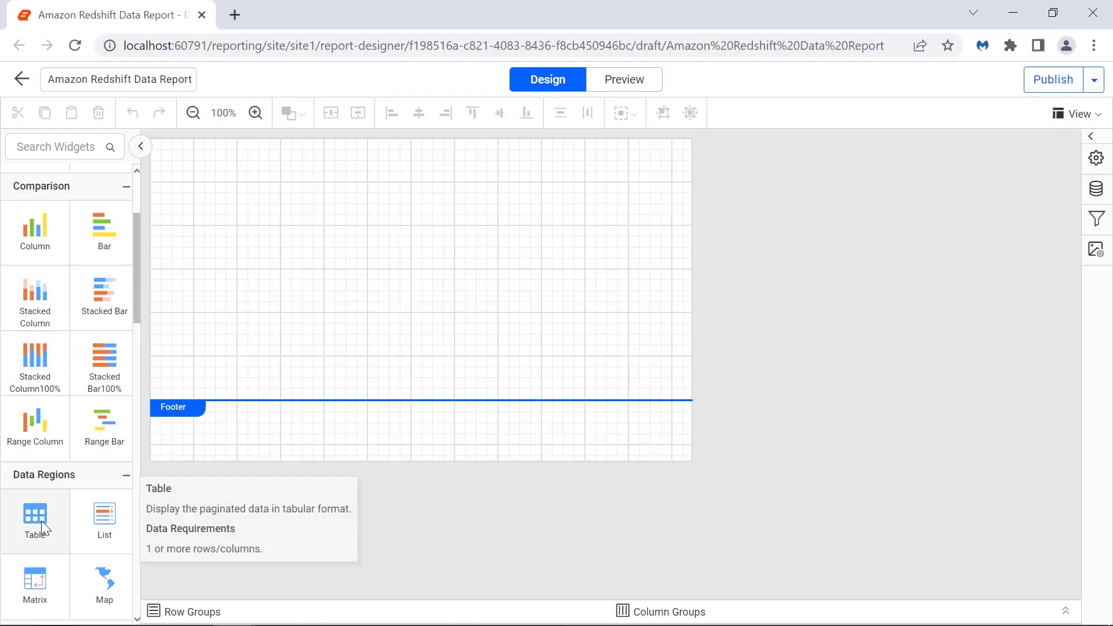
drag(35, 526, 161, 153)
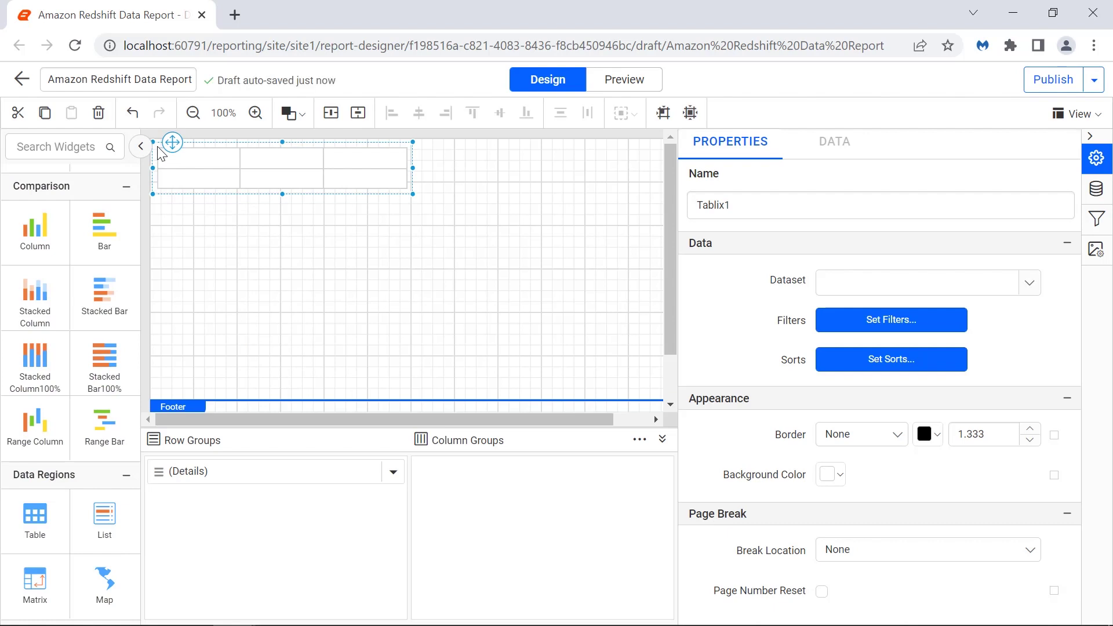
click(365, 141)
right_click(365, 141)
click(513, 157)
right_click(449, 141)
click(643, 159)
Step: Label the headers Contact Name, Company Name, City, Address and Contact Title
click(198, 156)
click(926, 291)
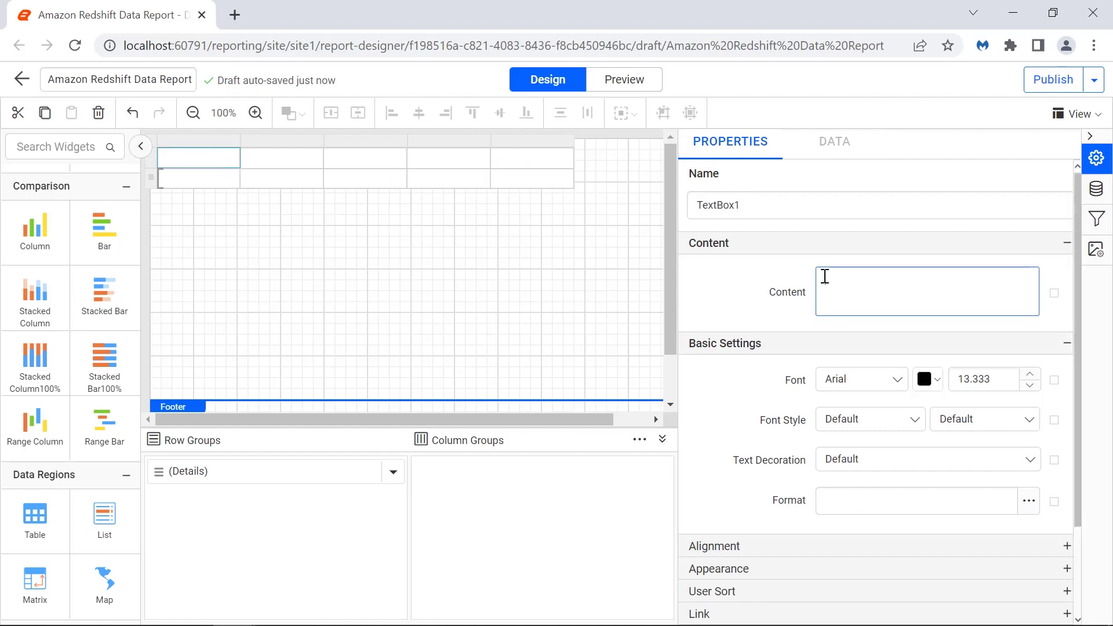
text(Contact Name)
click(314, 163)
click(926, 291)
text(Company Name)
click(448, 156)
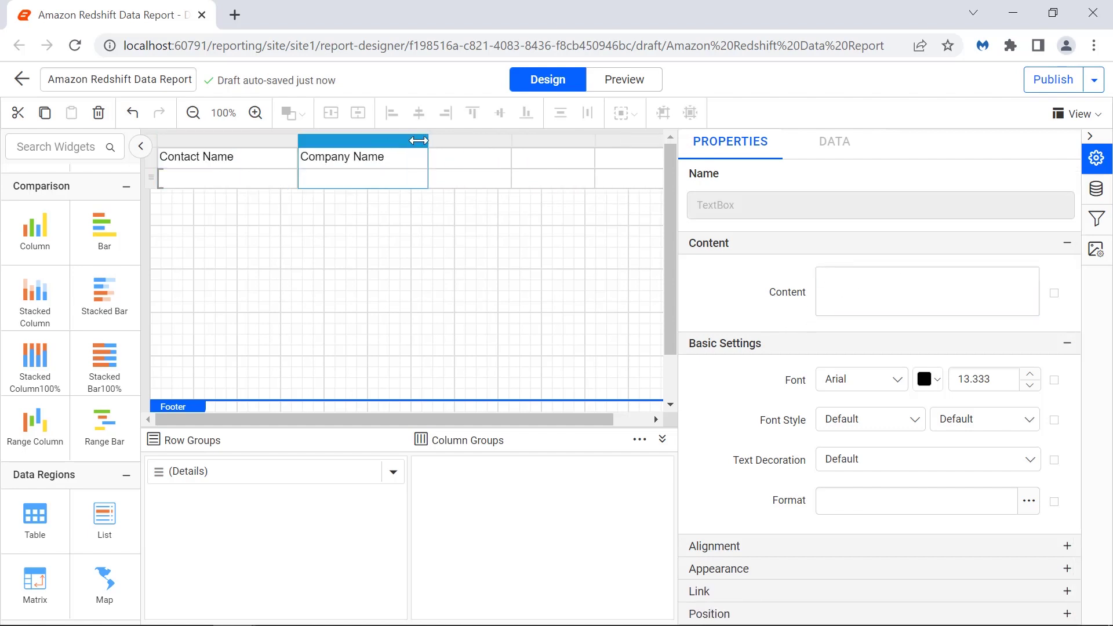
click(926, 291)
text(City)
click(508, 144)
click(553, 156)
text(Address)
click(634, 157)
click(926, 291)
text(Contact Title)
scroll(391, 260, left, 5)
Step: Format the header row in bold Segoe UI, centred horizontally and vertically
click(198, 178)
click(861, 379)
scroll(904, 479, down, 3)
click(865, 516)
click(984, 419)
click(956, 470)
click(1067, 545)
click(926, 444)
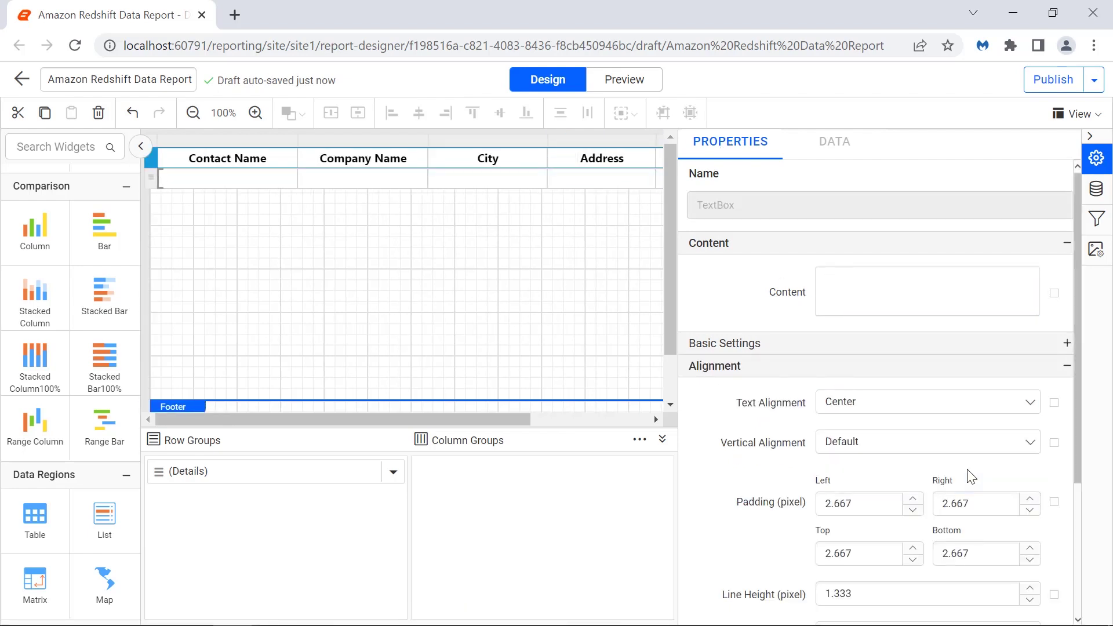
click(861, 490)
click(269, 231)
Step: Bind the data cells to ContactName, CompanyName, City, Address and ContactTitle
click(287, 178)
click(339, 318)
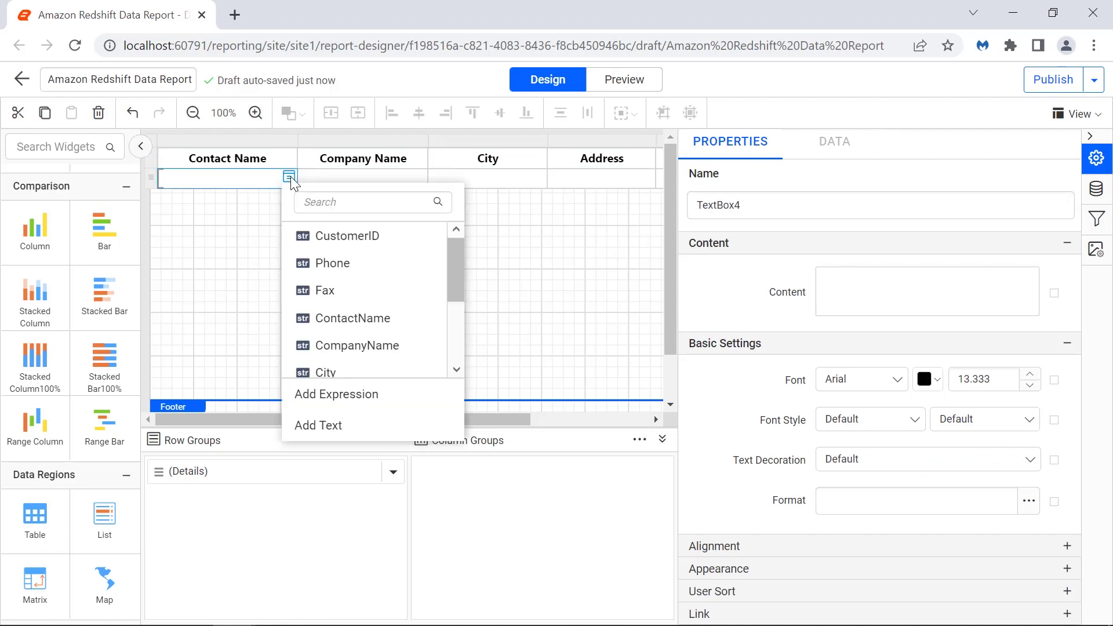
click(418, 178)
click(470, 344)
click(539, 177)
click(648, 177)
click(696, 325)
click(574, 178)
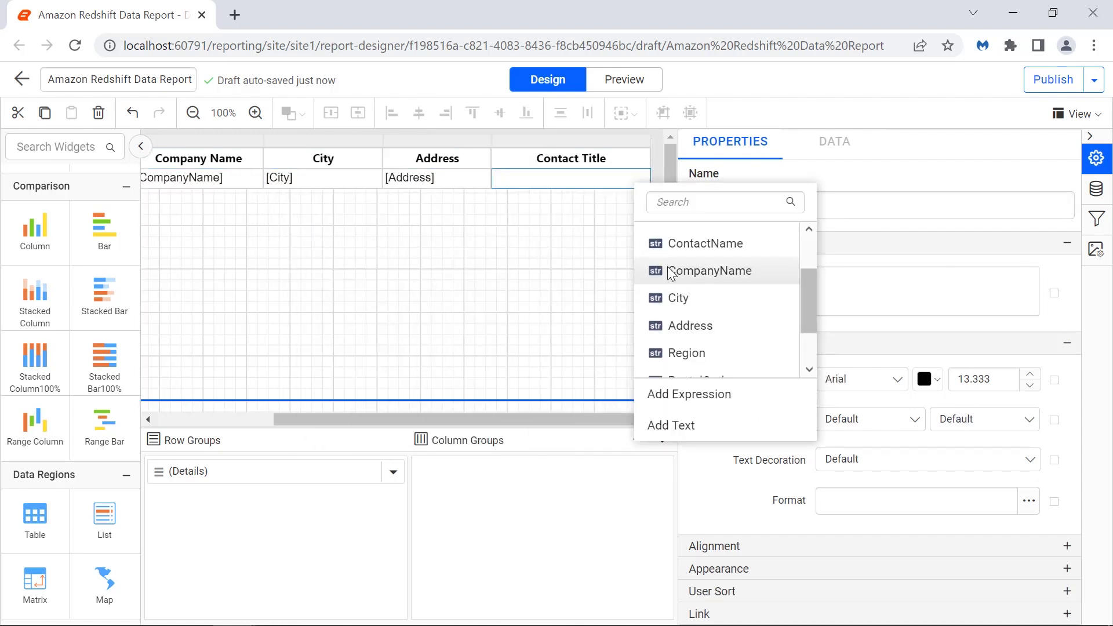
click(685, 338)
scroll(391, 262, left, 5)
Step: Set the data row font to Segoe UI and centre its text vertically
click(152, 178)
click(861, 379)
click(861, 461)
click(1067, 545)
click(926, 441)
click(861, 491)
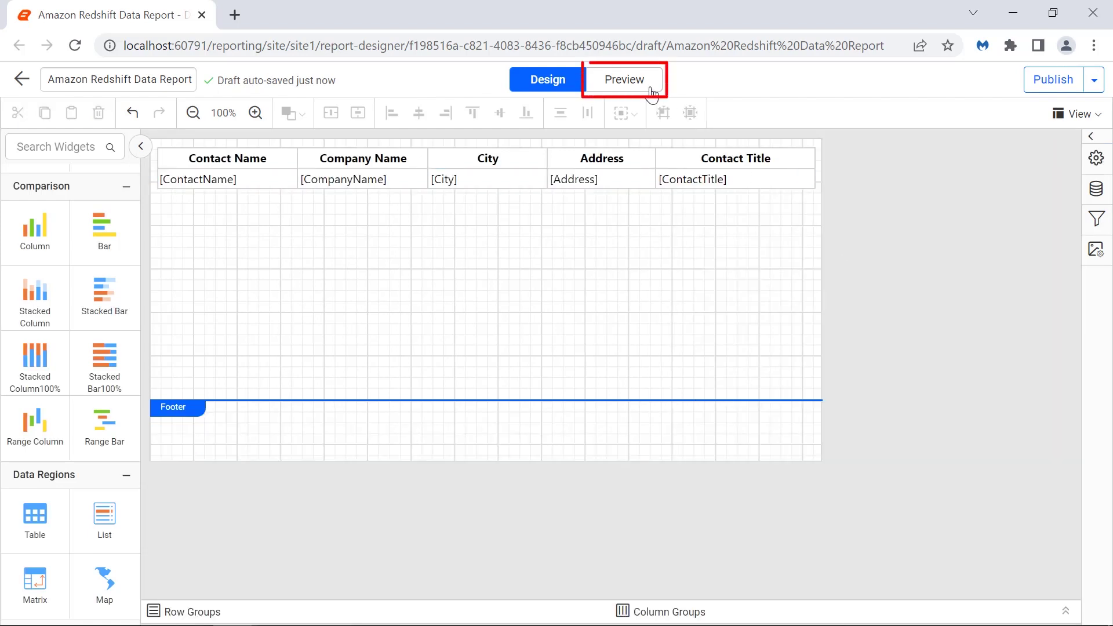
Step: Preview the report to show the customers table filled across 4 pages
click(624, 79)
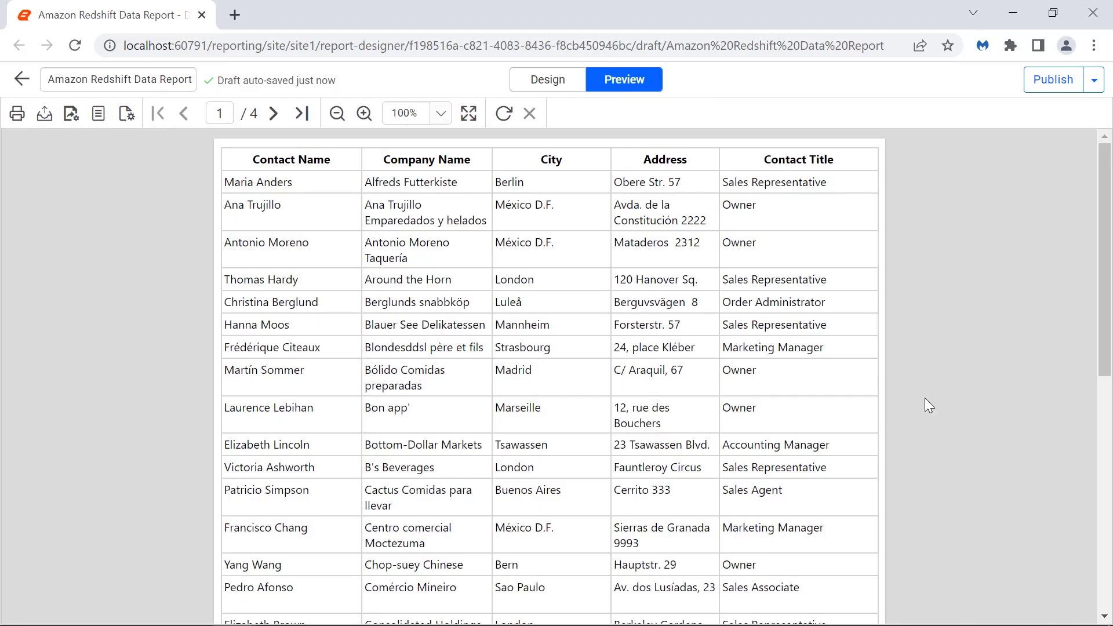